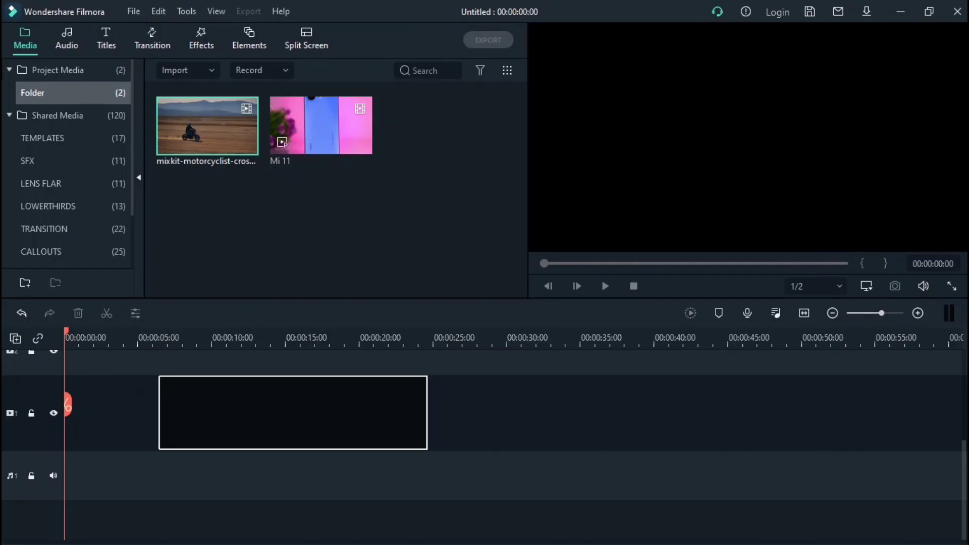
Place the motorcyclist clip and the Mi 11 clip on video track 1, leaving a gap between them
{"action": "left_click", "coordinate": [571, 300]}
{"action": "left_click_drag", "start_coordinate": [321, 126], "coordinate": [483, 413]}
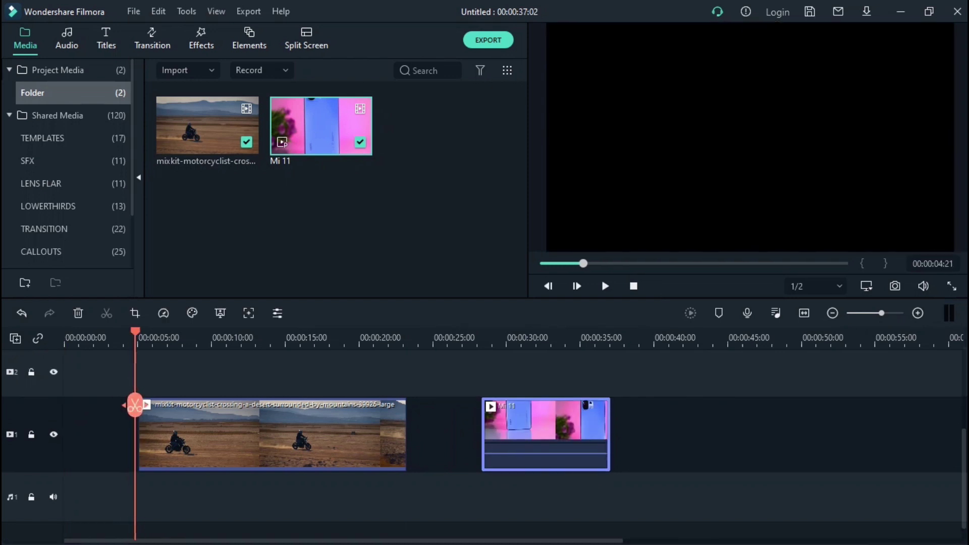
Preview the motorcyclist and Mi 11 clips by playing them back and jumping between them on the timeline
{"action": "key", "text": "space"}
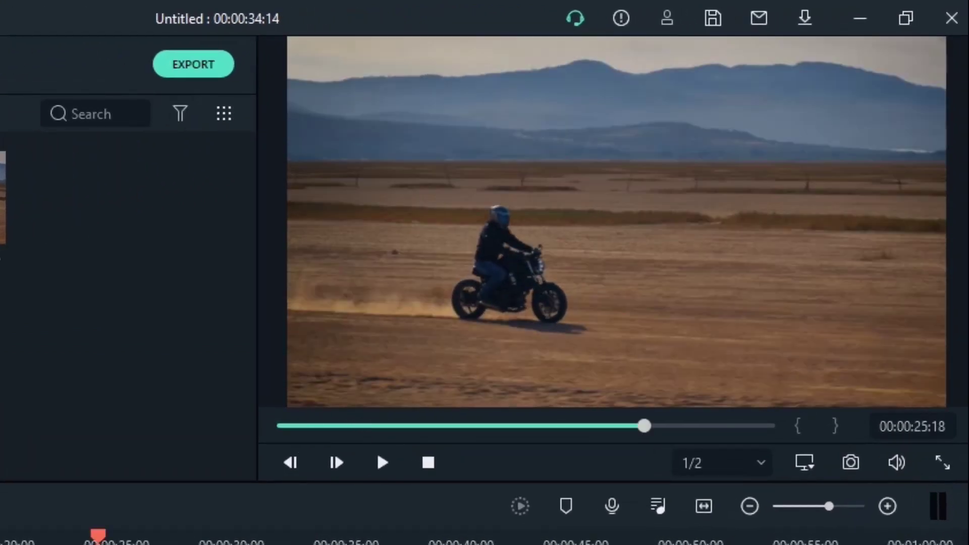
{"action": "key", "text": "space"}
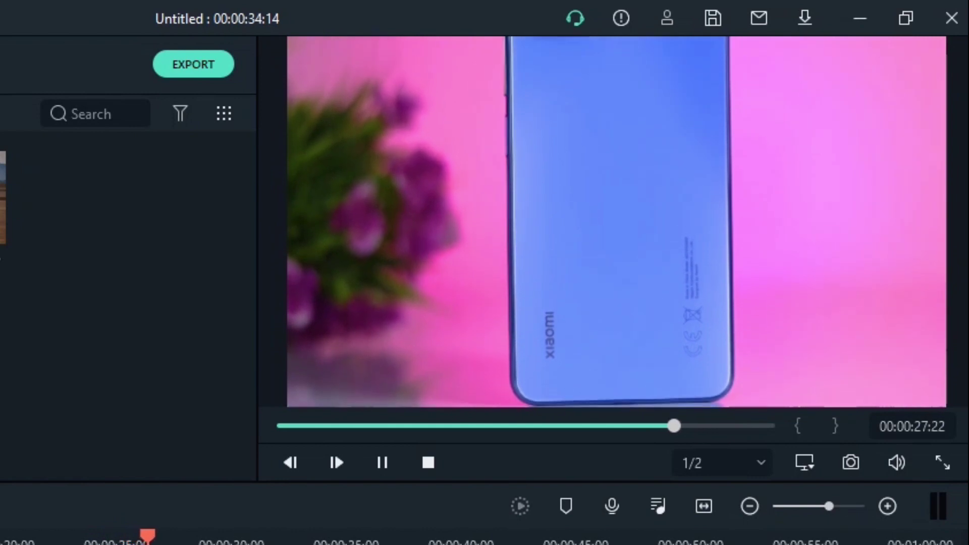
{"action": "key", "text": "space"}
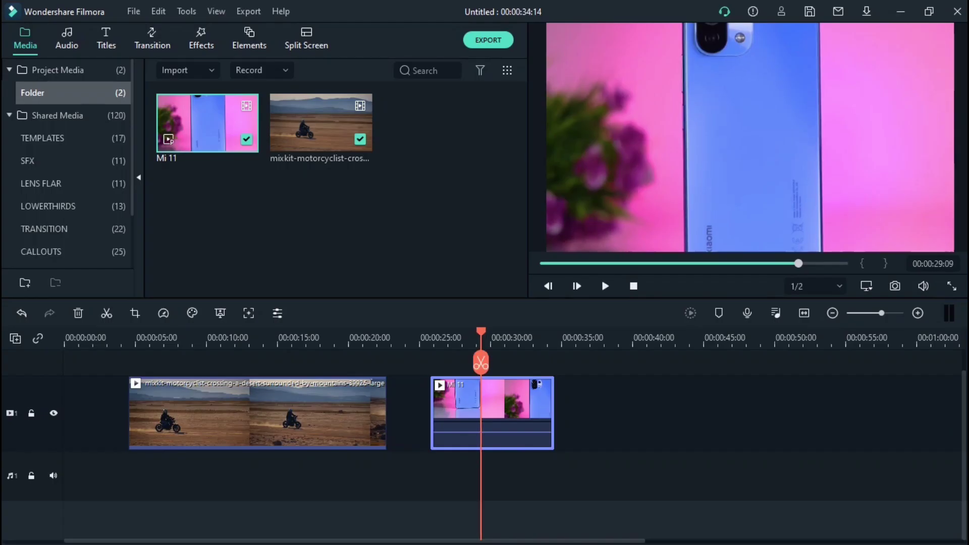
{"action": "left_click", "coordinate": [167, 338]}
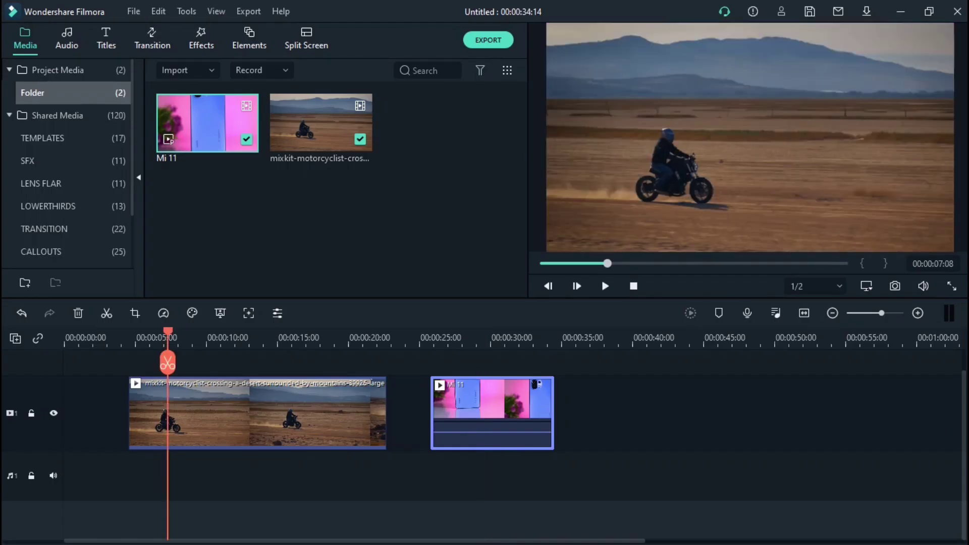
{"action": "left_click", "coordinate": [478, 338]}
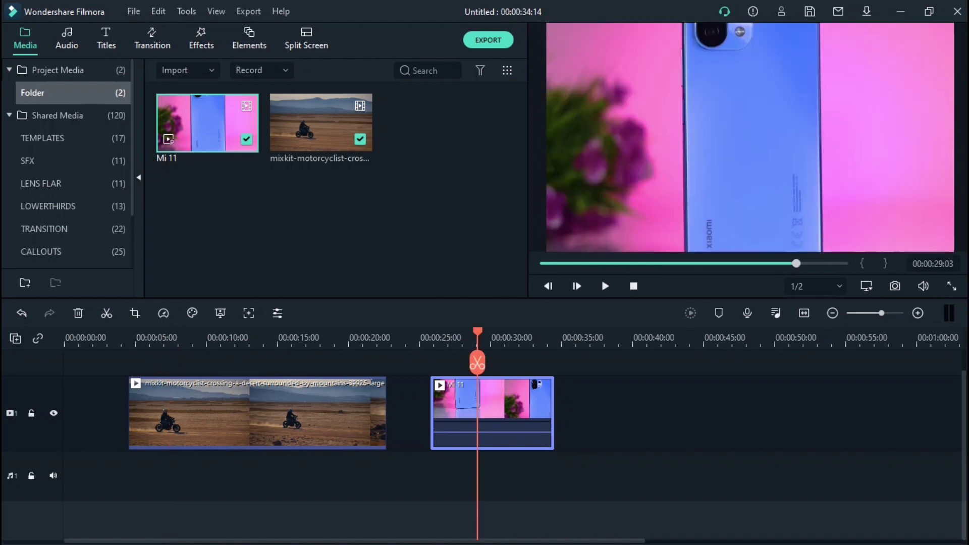
Add a Default Title on track 2 above the motorcyclist clip and extend it to the clip's full length
{"action": "left_click", "coordinate": [145, 338]}
{"action": "left_click", "coordinate": [151, 414]}
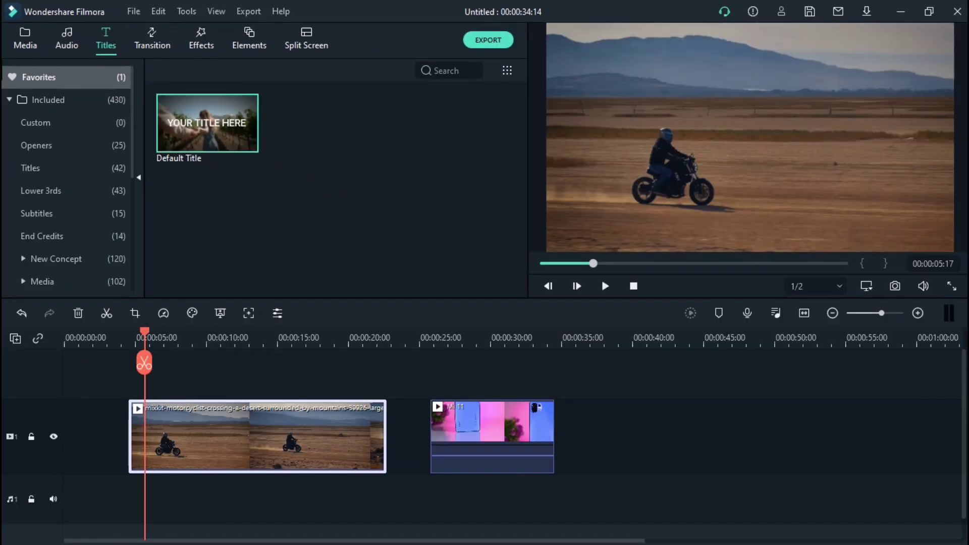
{"action": "left_click_drag", "start_coordinate": [207, 122], "coordinate": [154, 375]}
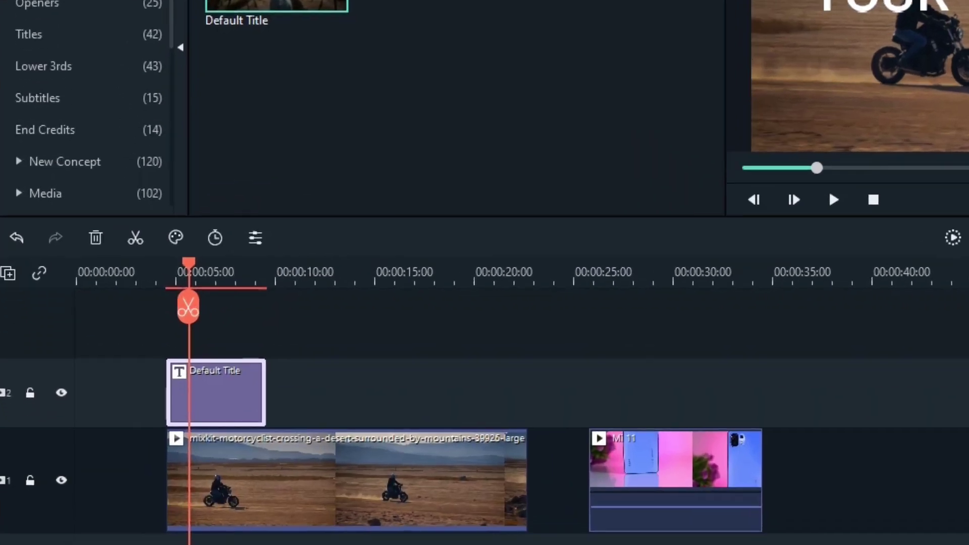
{"action": "left_click_drag", "start_coordinate": [265, 392], "coordinate": [527, 394]}
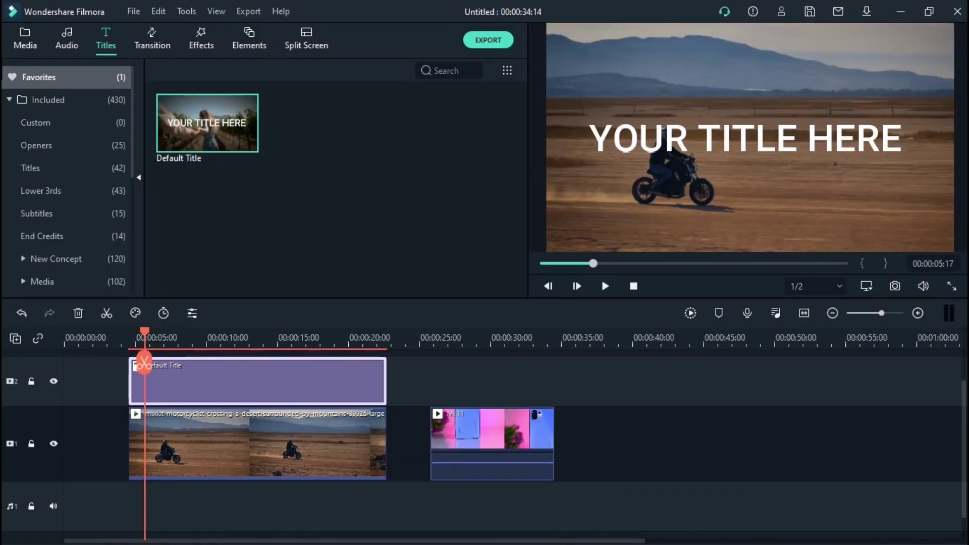
Replace the title's placeholder text with the rider's first name in capitals and position it just above the rider
{"action": "double_click", "coordinate": [258, 425]}
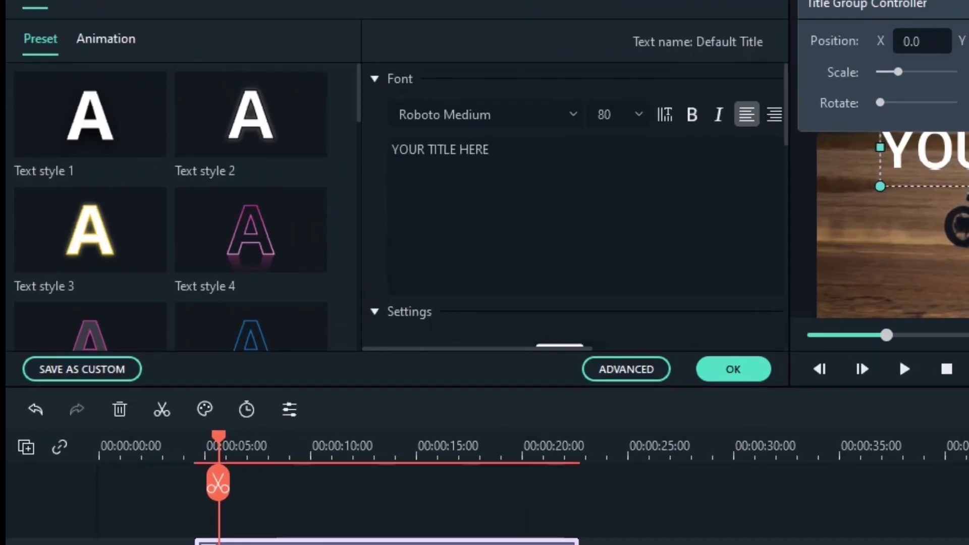
{"action": "left_click_drag", "start_coordinate": [611, 38], "coordinate": [458, 20]}
{"action": "key", "text": "ctrl+a"}
{"action": "type", "text": "KEVIN"}
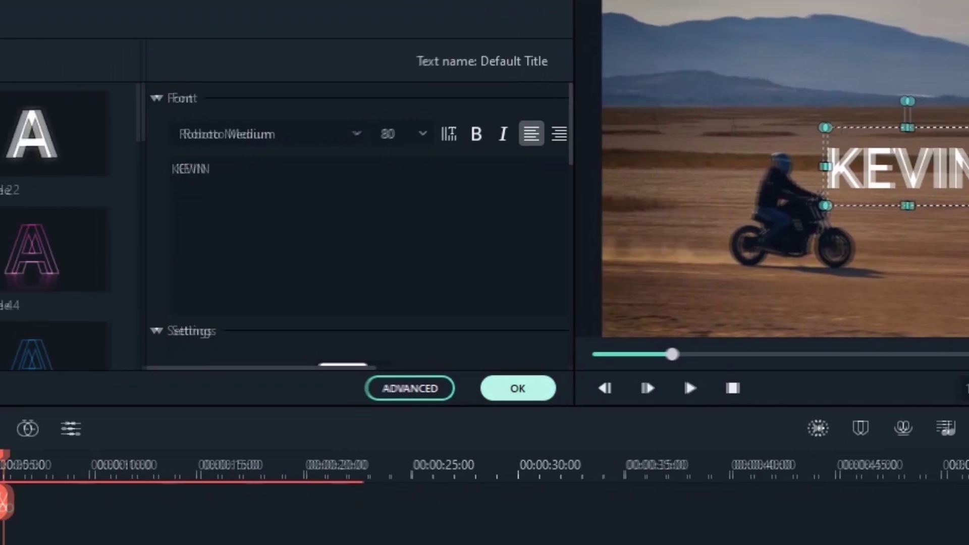
{"action": "left_click", "coordinate": [400, 410]}
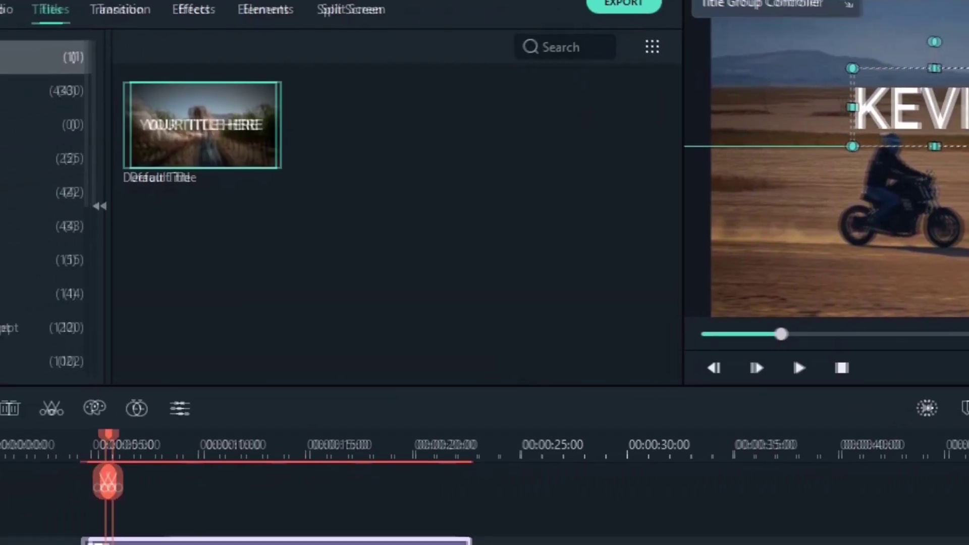
Enable Motion Tracking on the motorcyclist clip and fit a small tracking box over the rider's body
{"action": "left_click", "coordinate": [370, 538]}
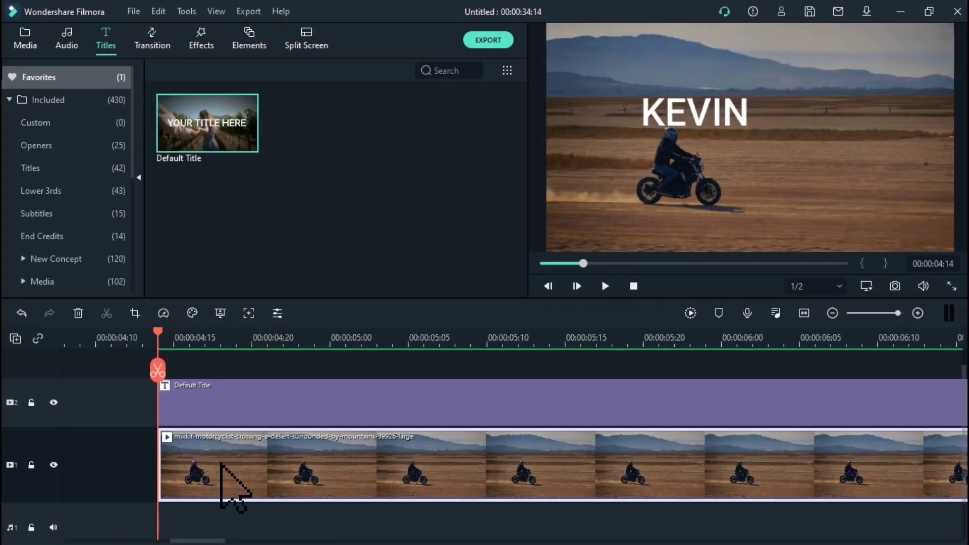
{"action": "key", "text": "alt+x"}
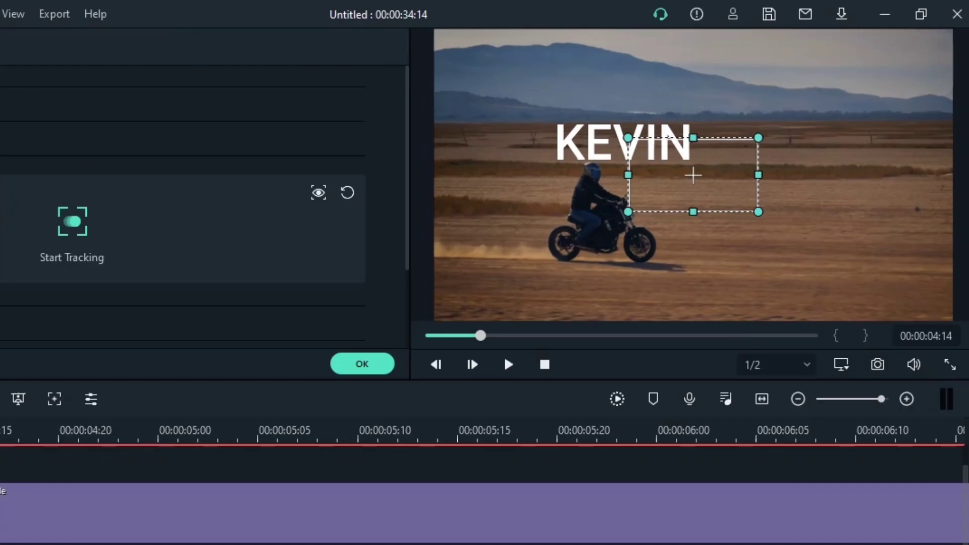
{"action": "left_click_drag", "start_coordinate": [750, 138], "coordinate": [750, 184]}
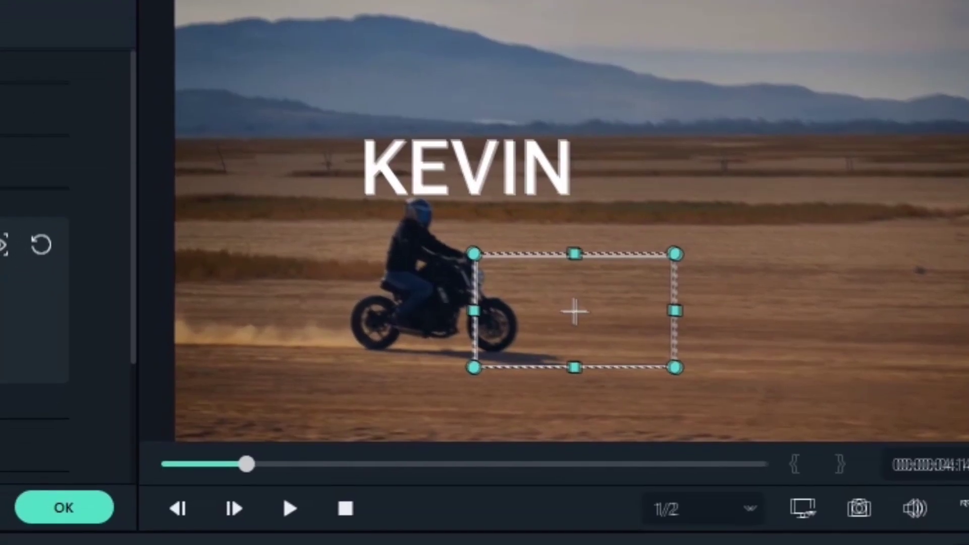
{"action": "left_click_drag", "start_coordinate": [652, 363], "coordinate": [606, 362]}
{"action": "left_click_drag", "start_coordinate": [507, 359], "coordinate": [345, 317]}
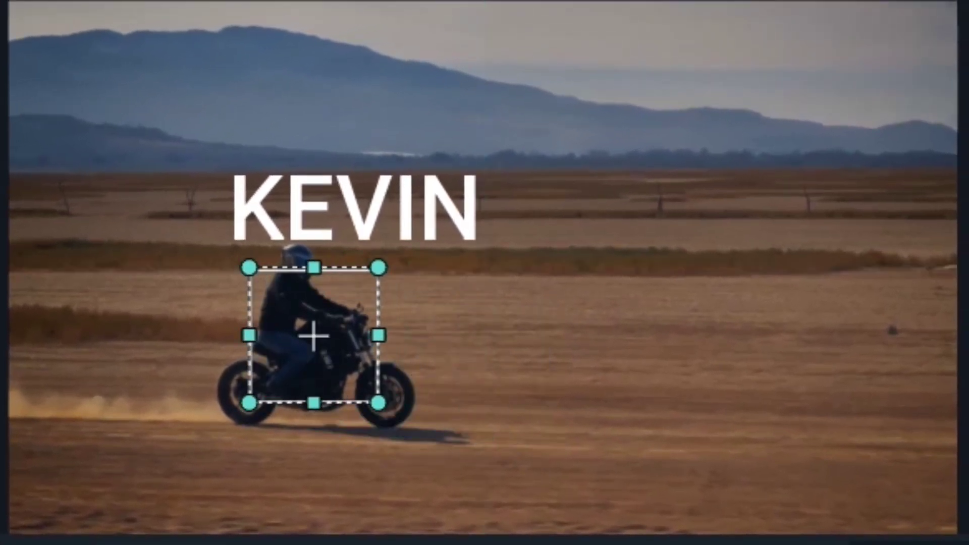
{"action": "left_click_drag", "start_coordinate": [314, 403], "coordinate": [314, 360]}
{"action": "left_click_drag", "start_coordinate": [378, 335], "coordinate": [363, 335]}
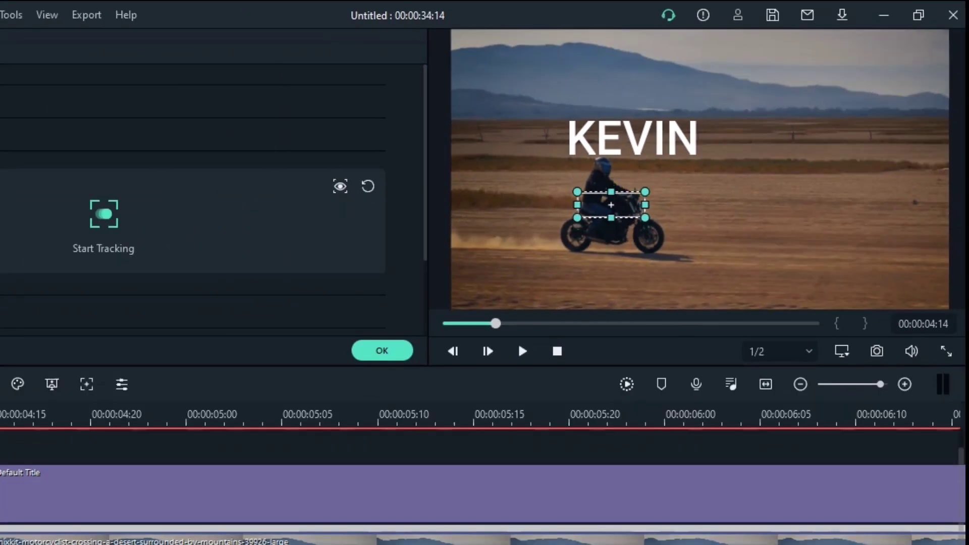
{"action": "left_click_drag", "start_coordinate": [636, 205], "coordinate": [630, 205]}
Run motion tracking of the rider through the whole motorcyclist clip
{"action": "left_click", "coordinate": [104, 214]}
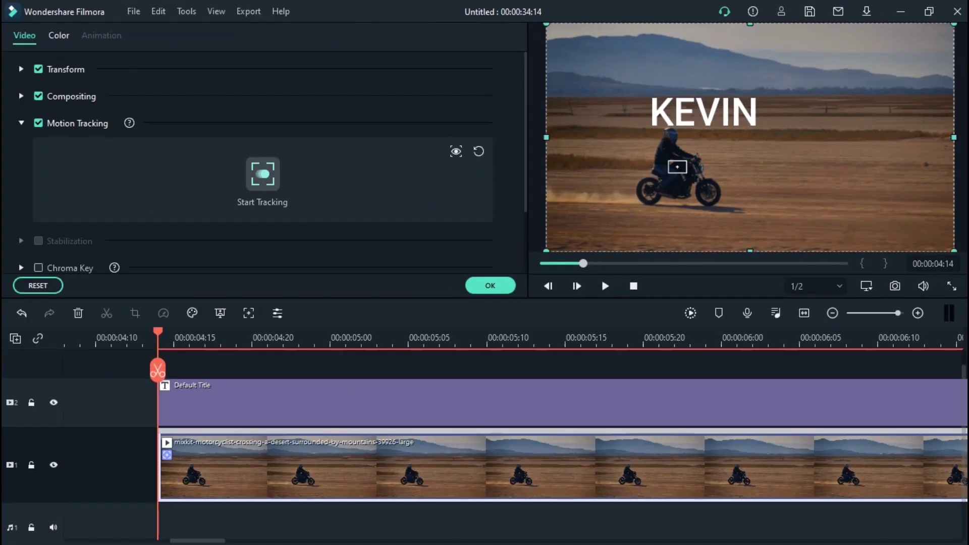
{"action": "key", "text": "ctrl+minus"}
{"action": "key", "text": "ctrl+minus"}
{"action": "key", "text": "ctrl+minus"}
{"action": "key", "text": "ctrl+minus"}
{"action": "key", "text": "ctrl+minus"}
{"action": "key", "text": "ctrl+minus"}
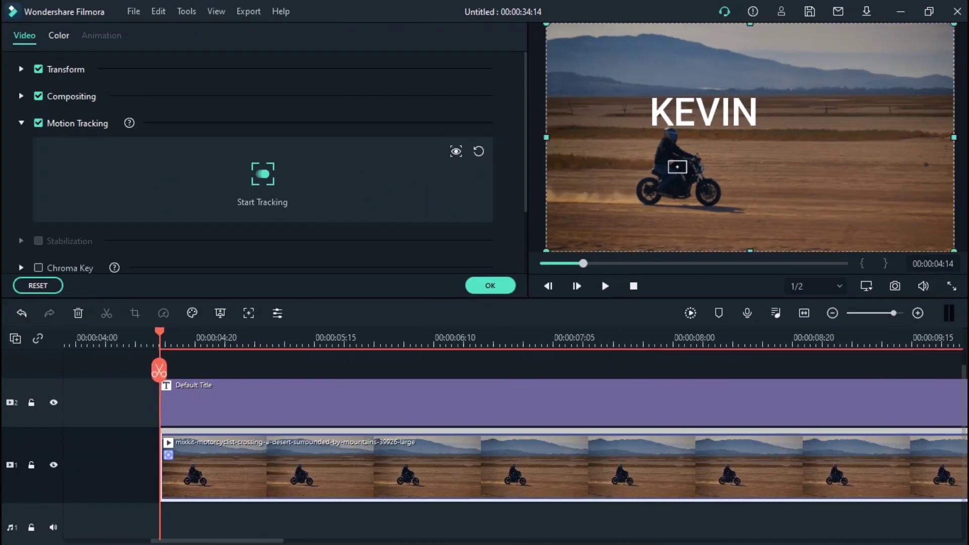
{"action": "scroll", "coordinate": [561, 434], "scroll_direction": "down", "scroll_amount": 4}
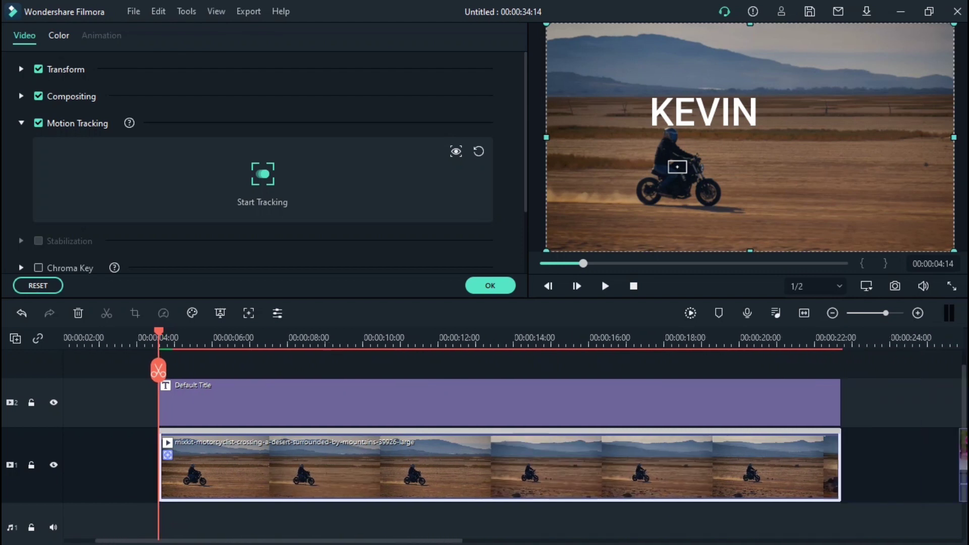
{"action": "left_click_drag", "start_coordinate": [159, 371], "coordinate": [492, 406]}
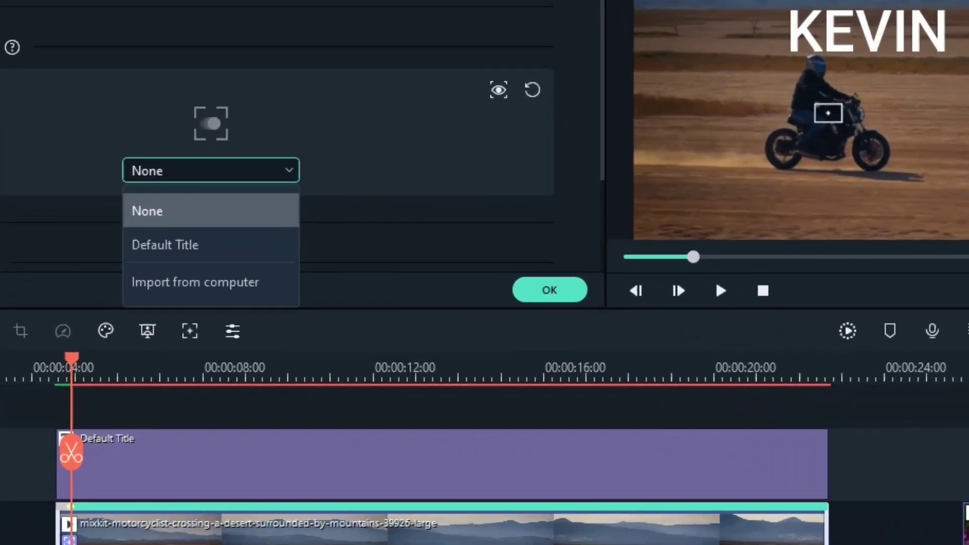
Link the Default Title to the motorcyclist clip's tracked motion
{"action": "left_click", "coordinate": [211, 245]}
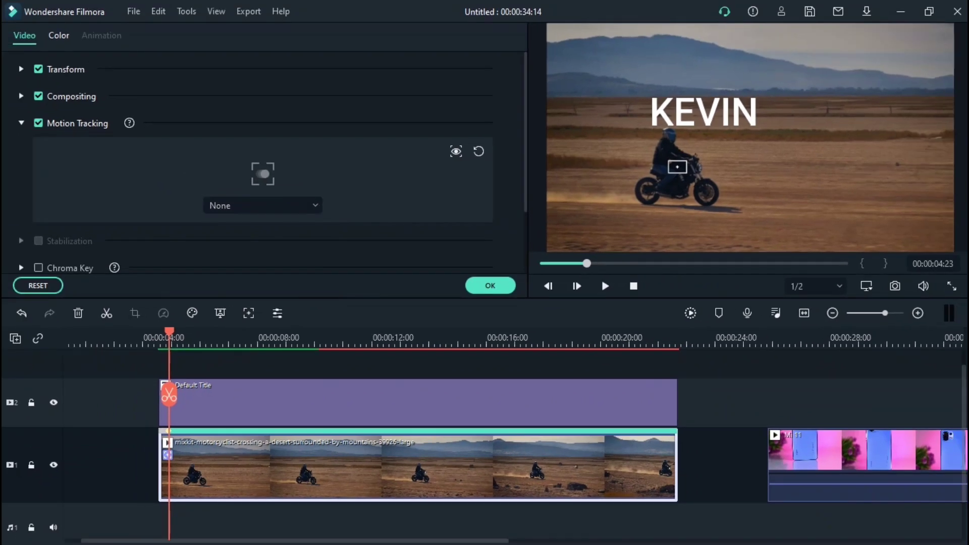
{"action": "key", "text": "space"}
{"action": "key", "text": "space"}
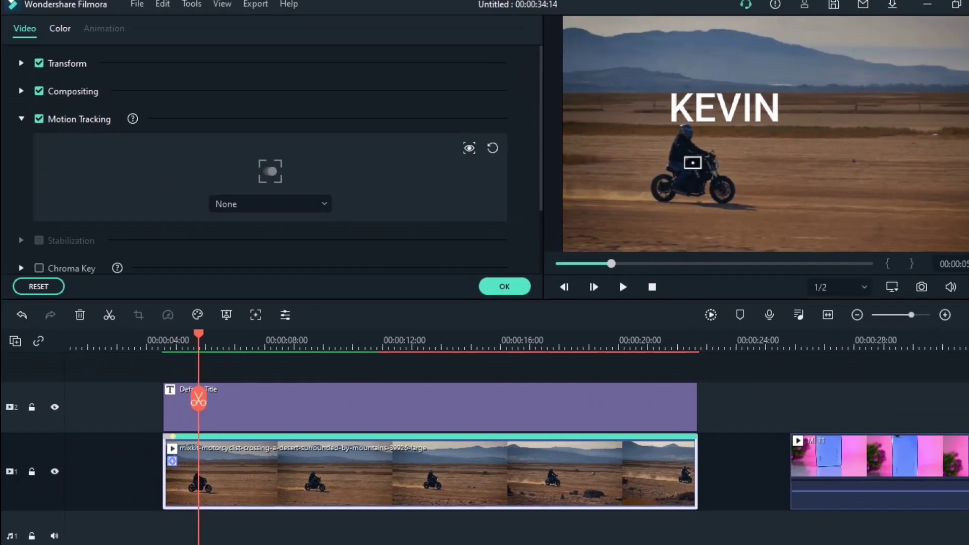
{"action": "left_click", "coordinate": [271, 204]}
{"action": "left_click", "coordinate": [257, 256]}
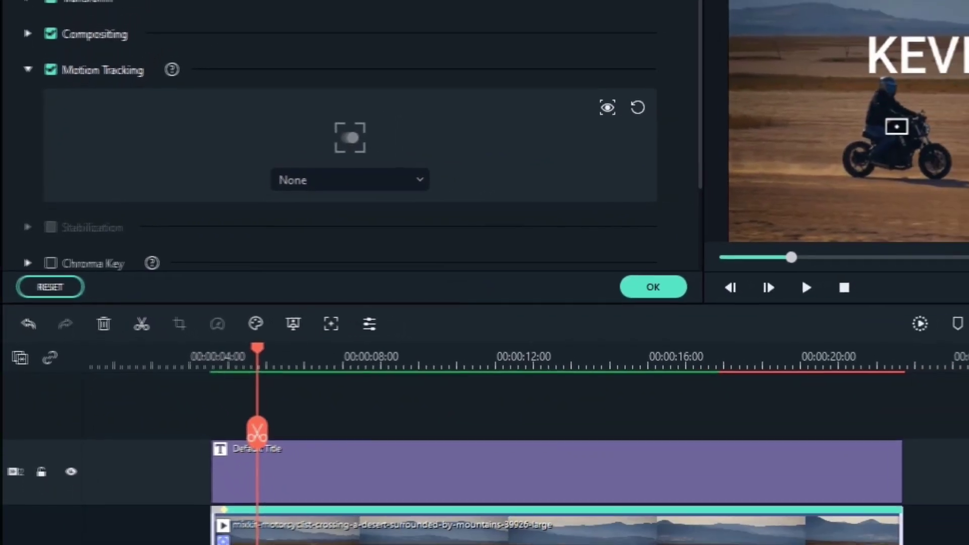
{"action": "key", "text": "alt+Down"}
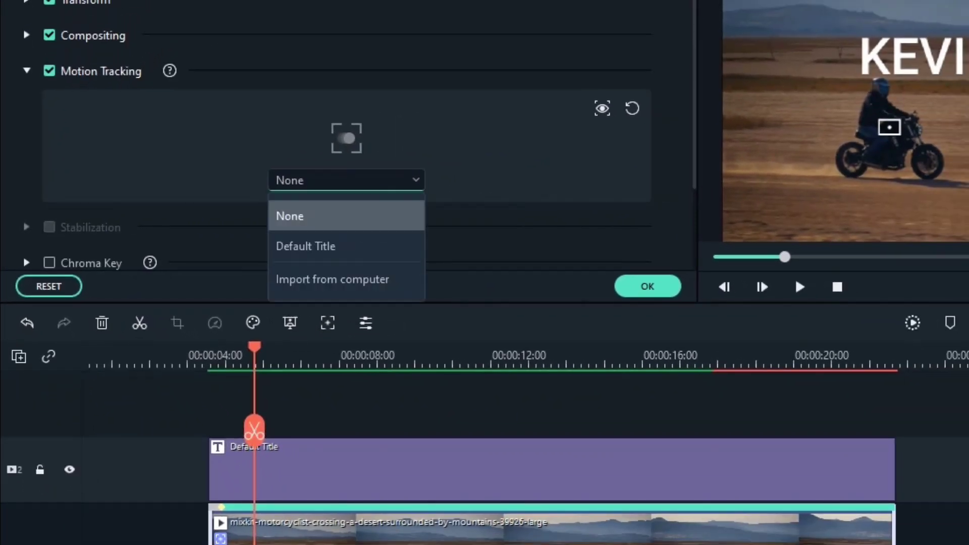
{"action": "key", "text": "Down"}
{"action": "key", "text": "Down"}
{"action": "key", "text": "Up"}
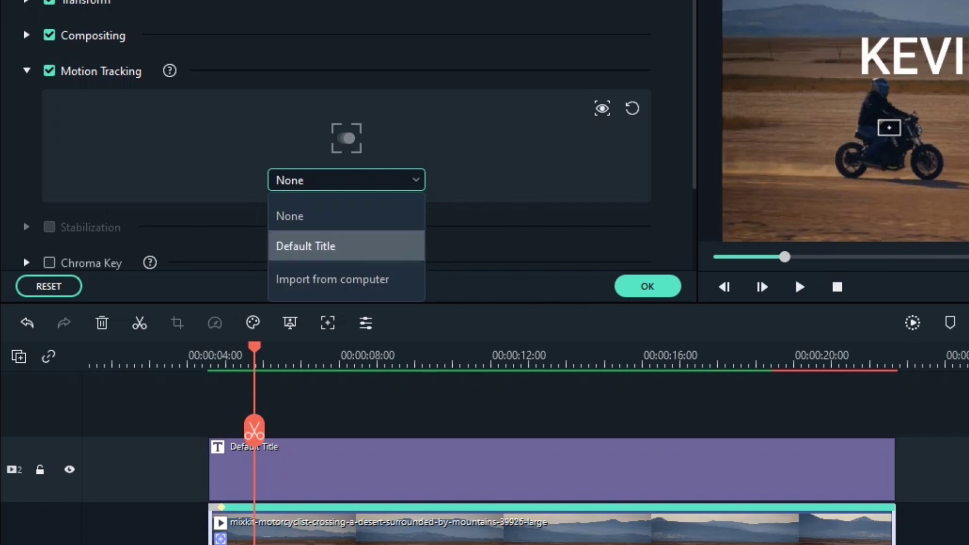
{"action": "key", "text": "Escape"}
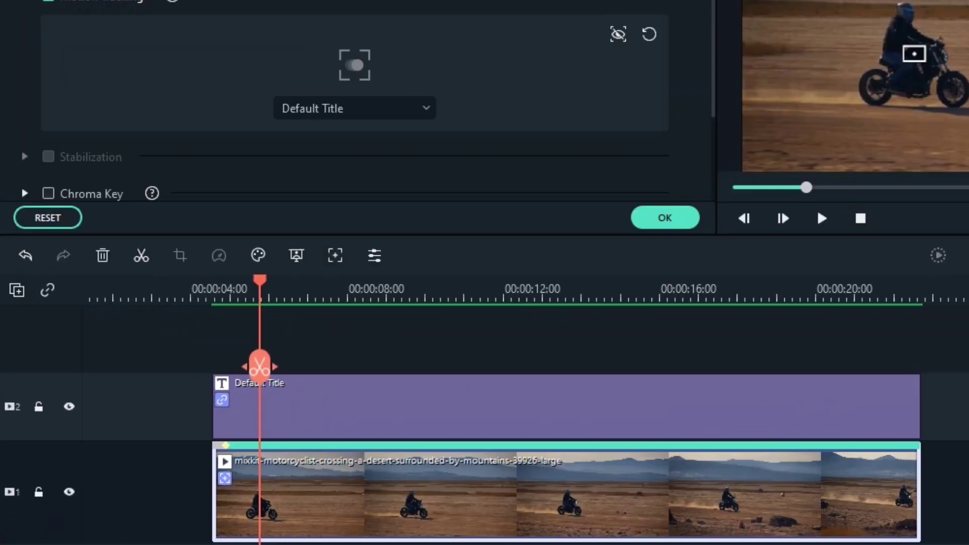
Play back the motorcyclist clip from its beginning to check how the title follows the rider
{"action": "left_click_drag", "start_coordinate": [425, 297], "coordinate": [382, 297]}
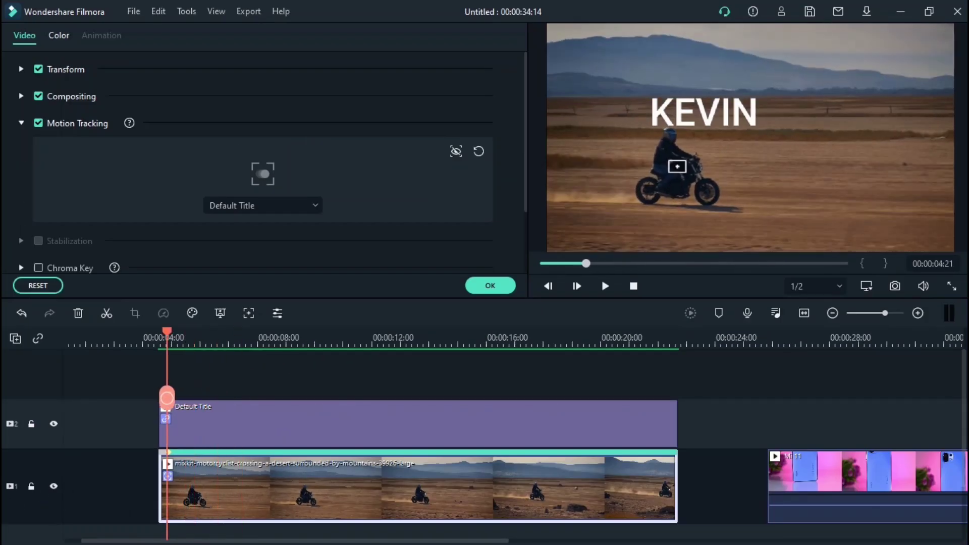
{"action": "left_click_drag", "start_coordinate": [175, 332], "coordinate": [151, 331]}
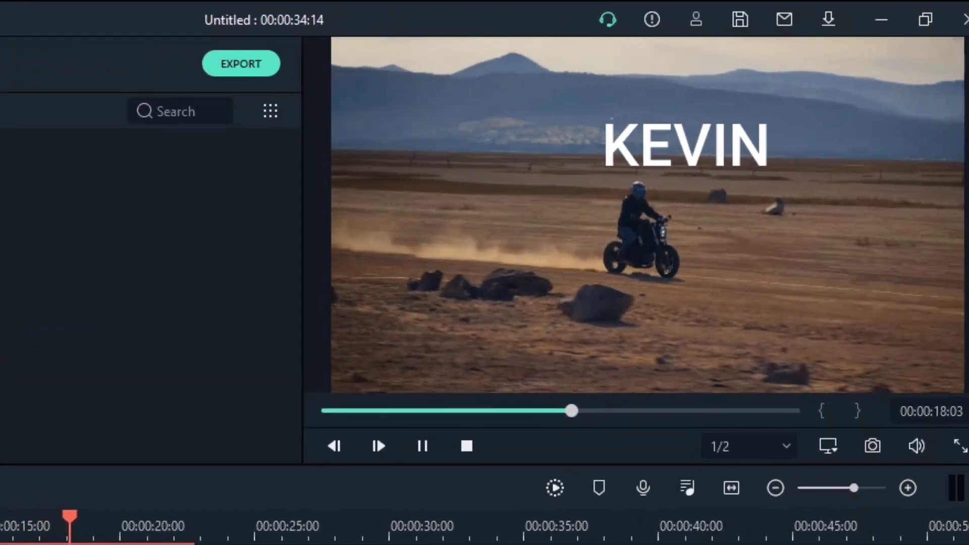
{"action": "key", "text": "space"}
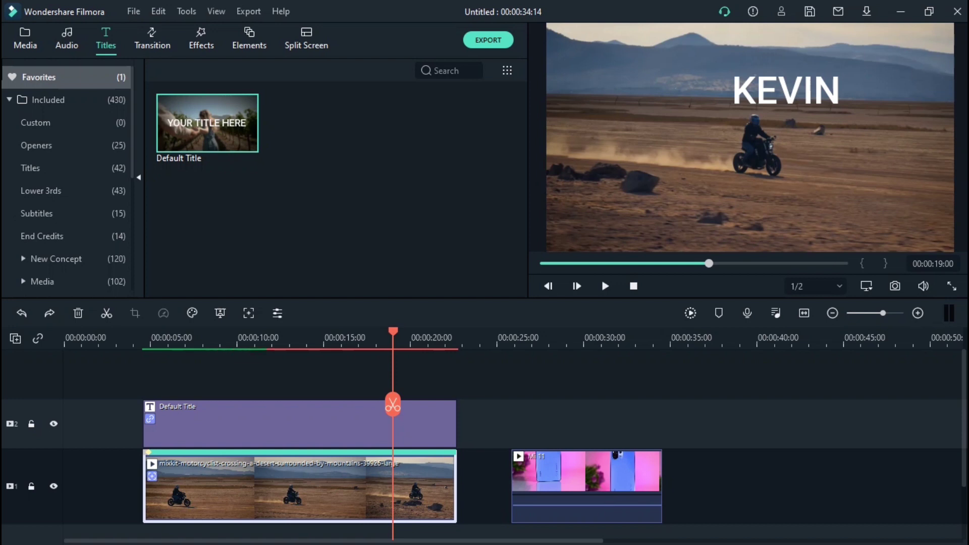
Add a second Default Title on track 2 above the Mi 11 clip and extend it to that clip's end
{"action": "left_click", "coordinate": [523, 405]}
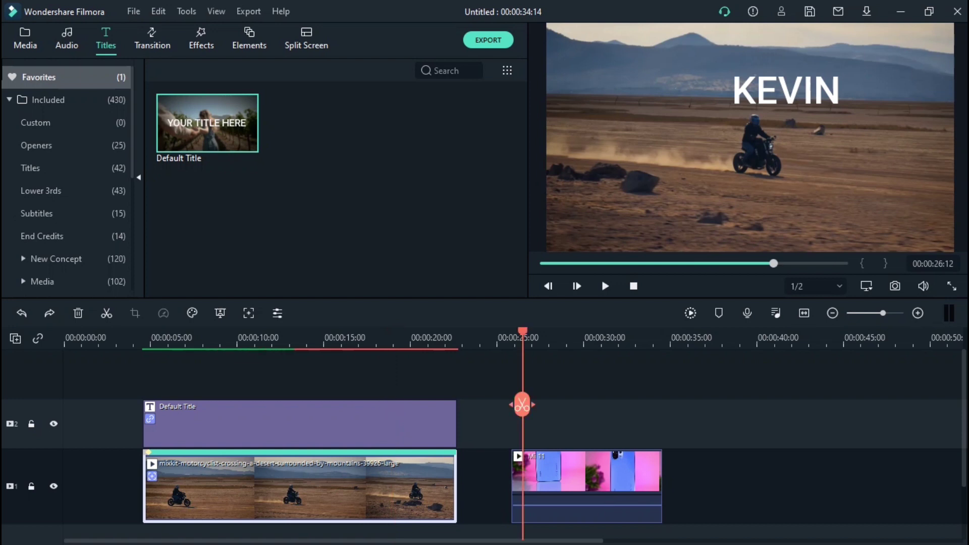
{"action": "left_click_drag", "start_coordinate": [600, 400], "coordinate": [574, 399]}
{"action": "scroll", "coordinate": [411, 404], "scroll_direction": "right", "scroll_amount": 3}
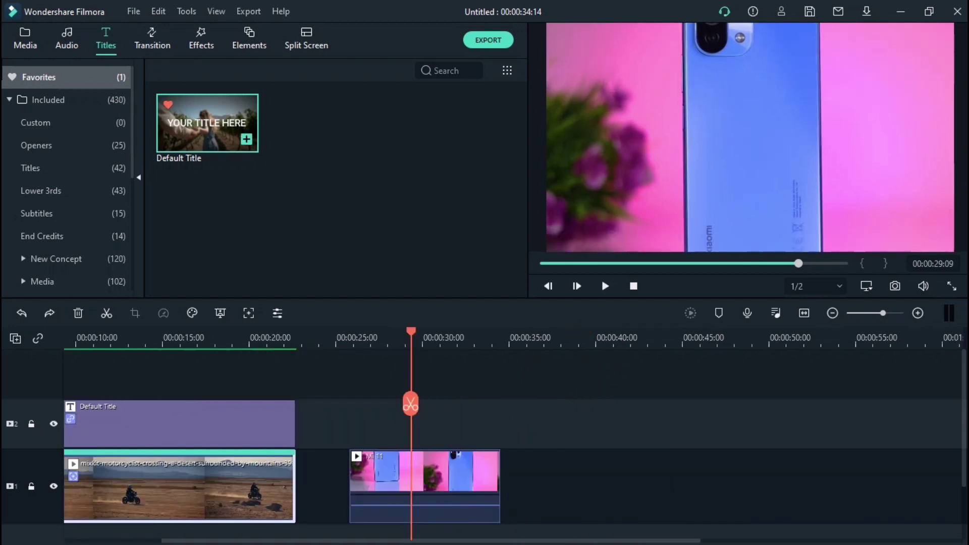
{"action": "left_click_drag", "start_coordinate": [208, 124], "coordinate": [401, 424]}
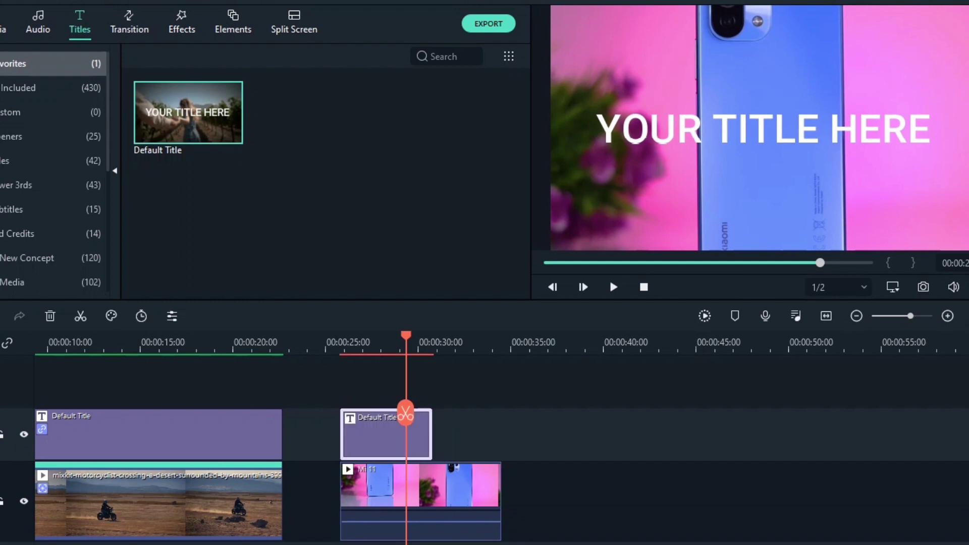
{"action": "left_click_drag", "start_coordinate": [432, 435], "coordinate": [500, 439]}
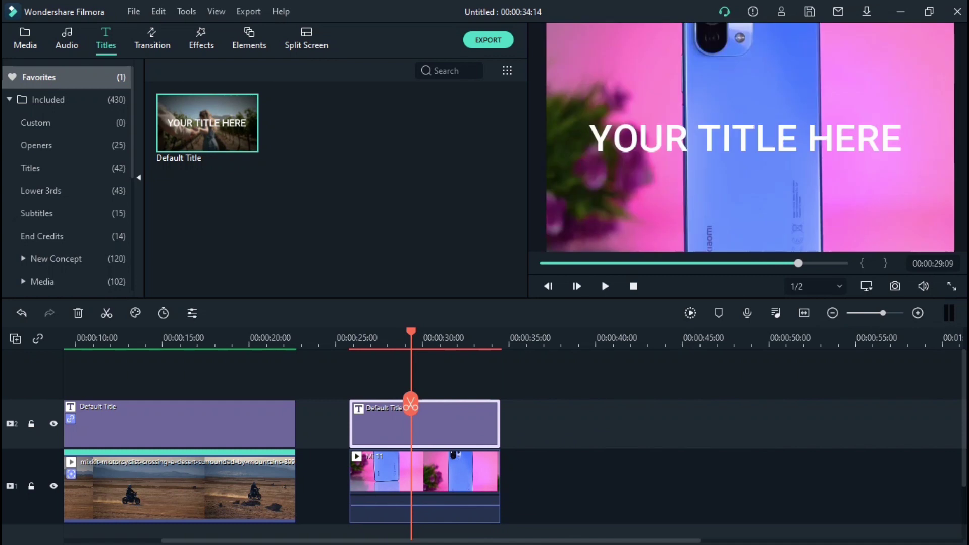
Change the second title's text to "MI 11", place it on the pink background beside the phone, and play back part of the clip
{"action": "double_click", "coordinate": [411, 404]}
{"action": "type", "text": "m"}
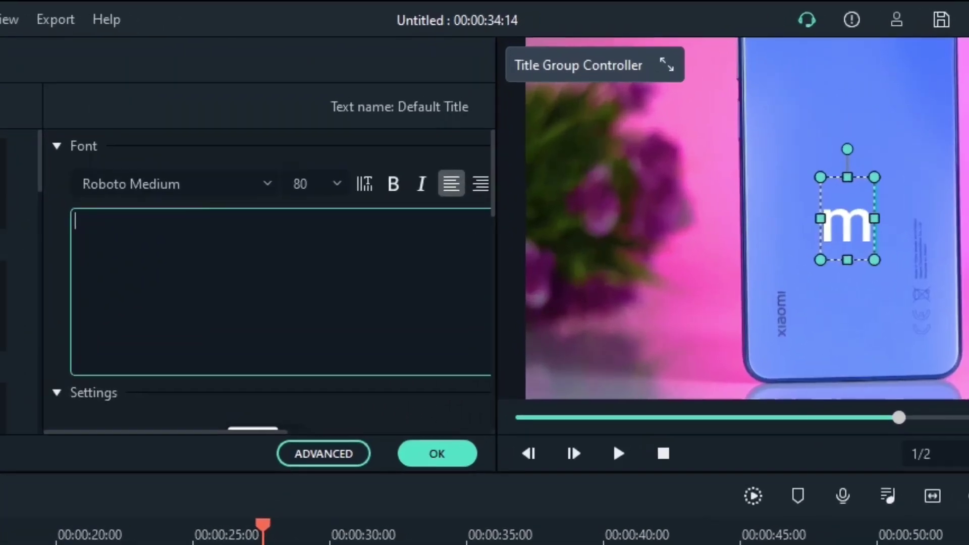
{"action": "type", "text": "MI 11"}
{"action": "left_click_drag", "start_coordinate": [770, 260], "coordinate": [798, 246]}
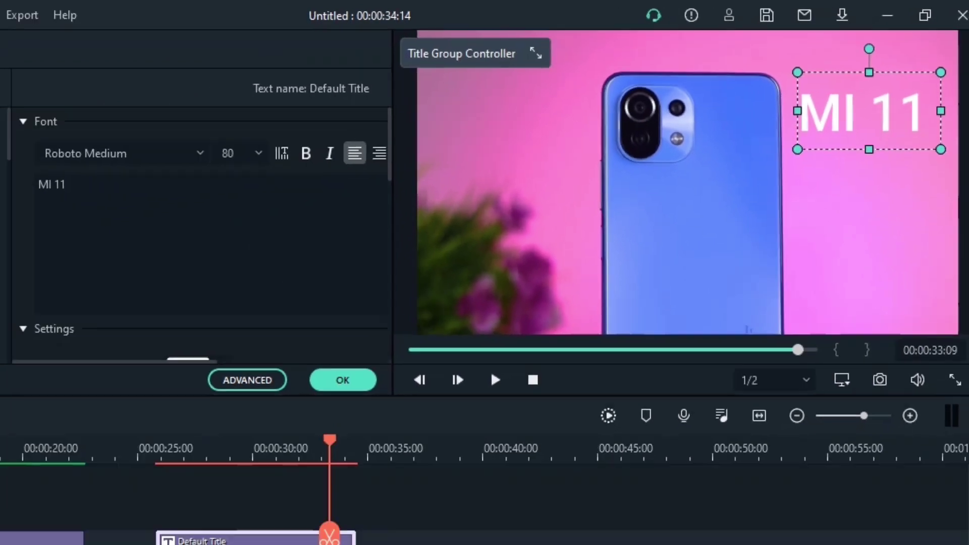
{"action": "left_click_drag", "start_coordinate": [179, 544], "coordinate": [343, 331]}
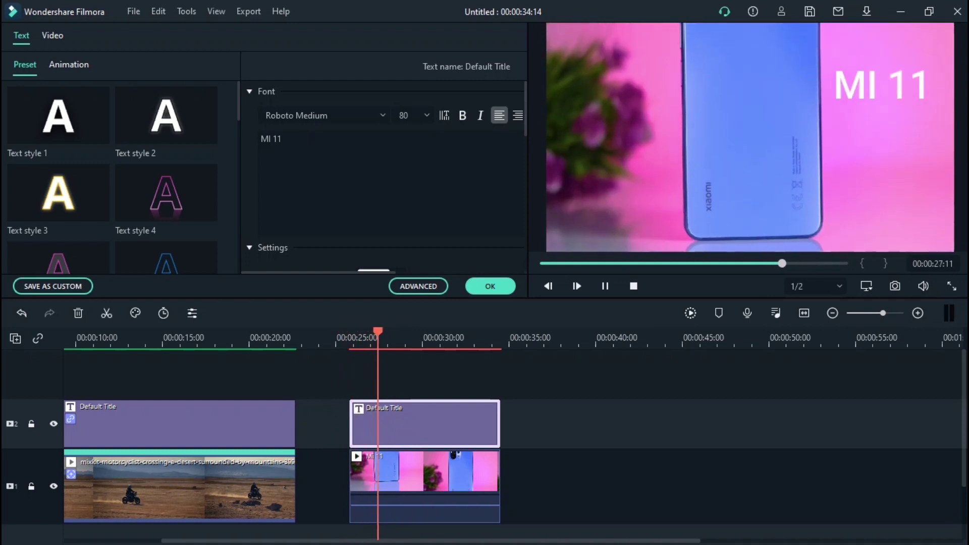
{"action": "key", "text": "space"}
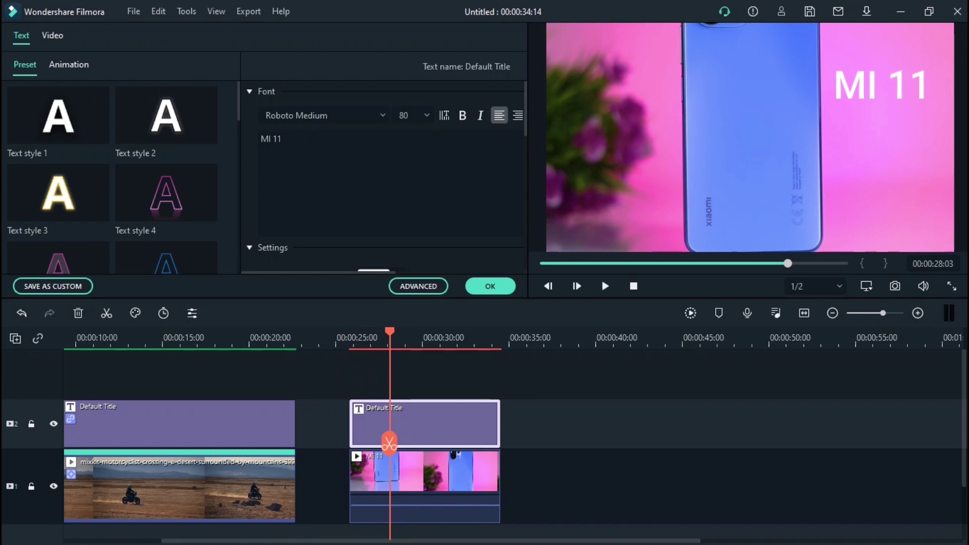
Set the MI 11 title's font to Roboto Black and apply the text settings
{"action": "scroll", "coordinate": [382, 184], "scroll_direction": "down", "scroll_amount": 3}
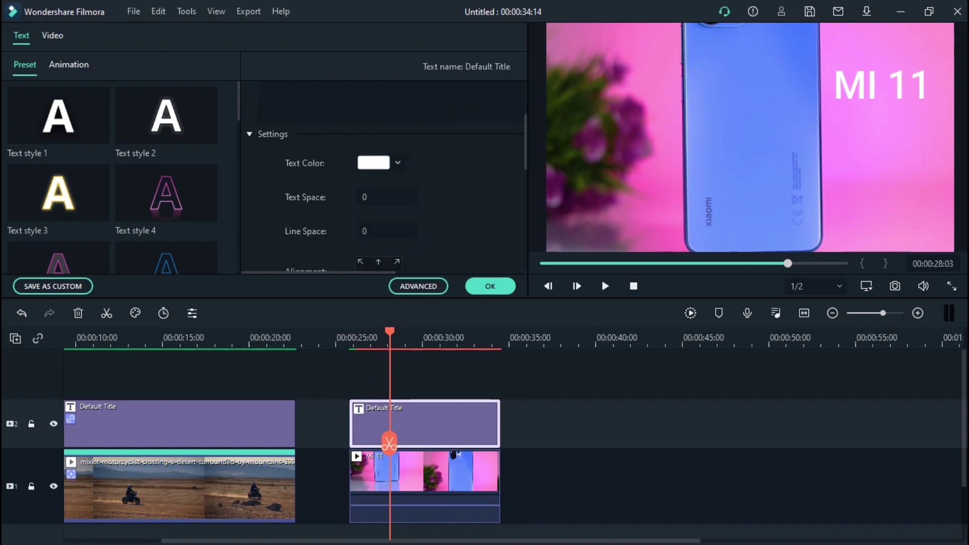
{"action": "scroll", "coordinate": [383, 184], "scroll_direction": "up", "scroll_amount": 3}
{"action": "left_click", "coordinate": [382, 115]}
{"action": "scroll", "coordinate": [382, 162], "scroll_direction": "up", "scroll_amount": 5}
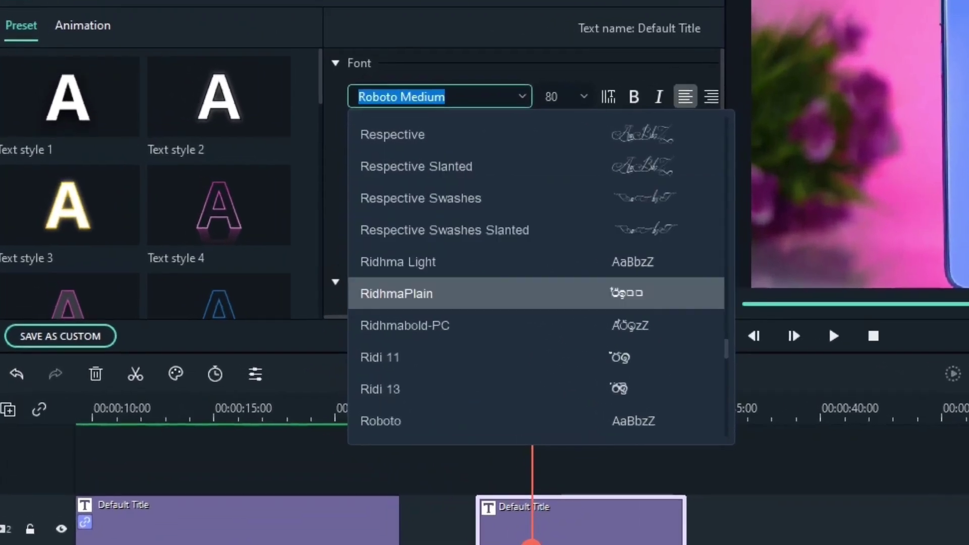
{"action": "scroll", "coordinate": [462, 279], "scroll_direction": "down", "scroll_amount": 1}
{"action": "left_click", "coordinate": [462, 306]}
{"action": "scroll", "coordinate": [464, 202], "scroll_direction": "down", "scroll_amount": 3}
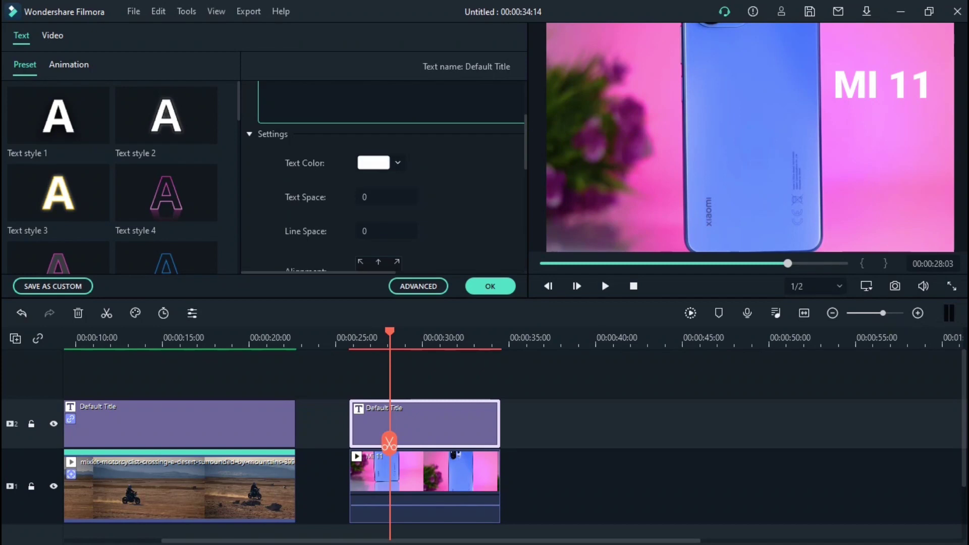
{"action": "scroll", "coordinate": [383, 192], "scroll_direction": "up", "scroll_amount": 3}
{"action": "left_click", "coordinate": [491, 286]}
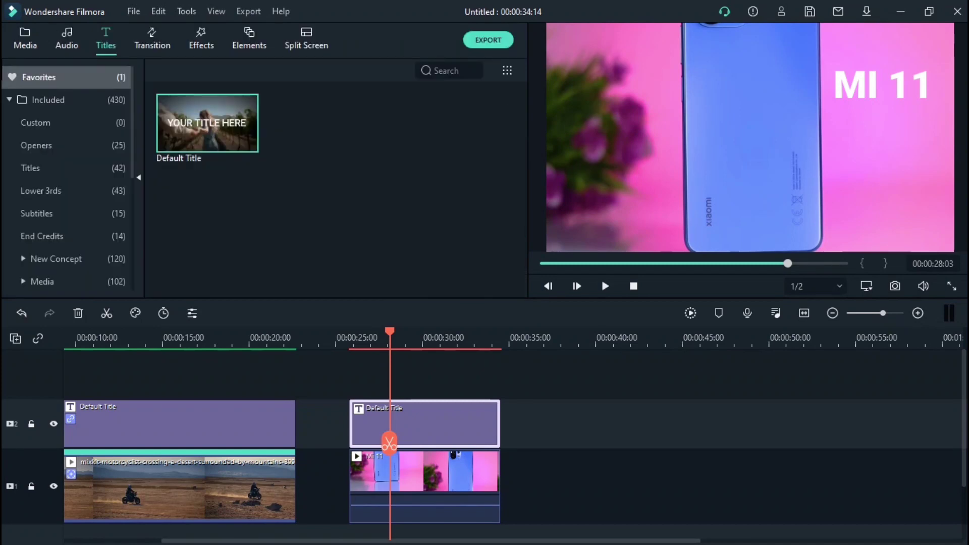
Enable motion tracking on the Mi 11 clip at its beginning and reposition the tracking box on the back of the phone
{"action": "left_click", "coordinate": [433, 480]}
{"action": "left_click", "coordinate": [347, 338]}
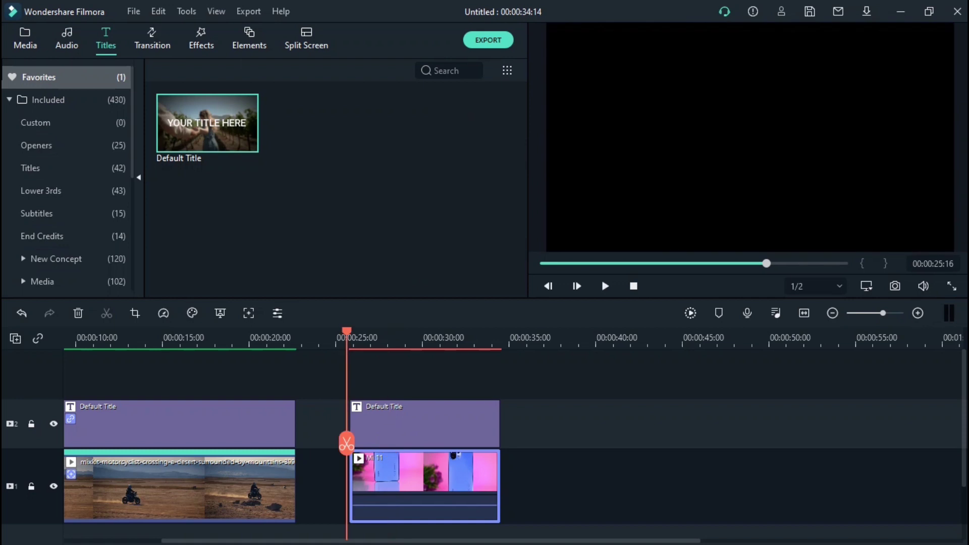
{"action": "left_click", "coordinate": [404, 338]}
{"action": "left_click", "coordinate": [337, 338]}
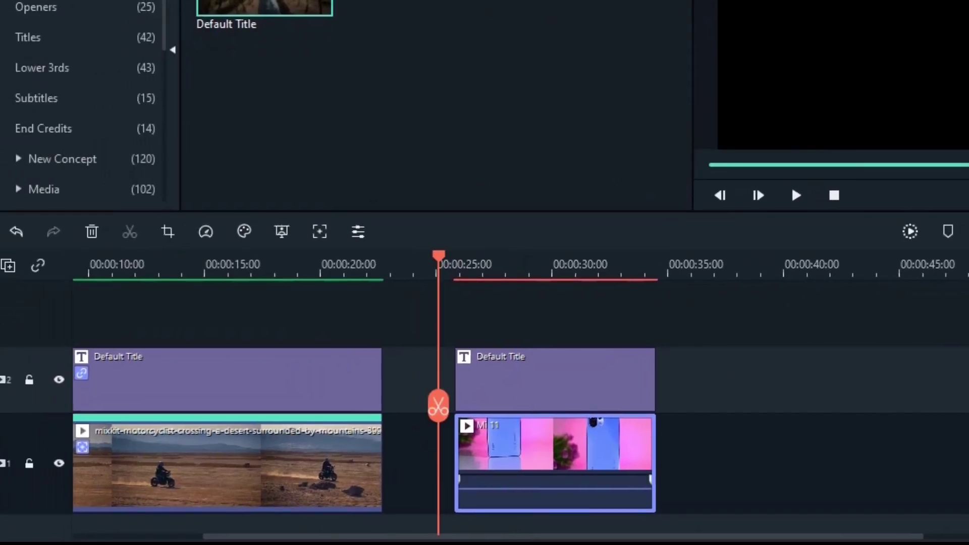
{"action": "double_click", "coordinate": [561, 457]}
{"action": "scroll", "coordinate": [455, 409], "scroll_direction": "up", "scroll_amount": 5}
{"action": "scroll", "coordinate": [455, 409], "scroll_direction": "down", "scroll_amount": 3}
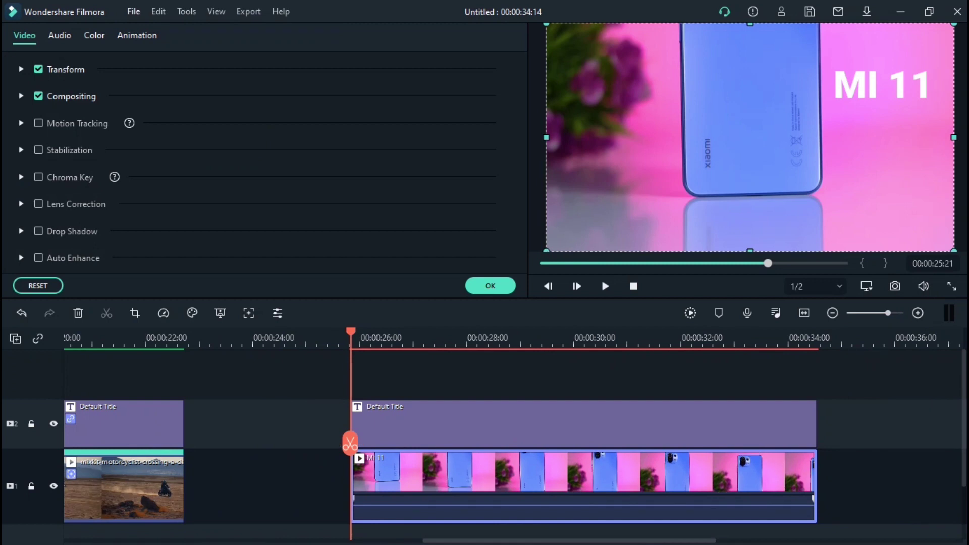
{"action": "left_click", "coordinate": [38, 123]}
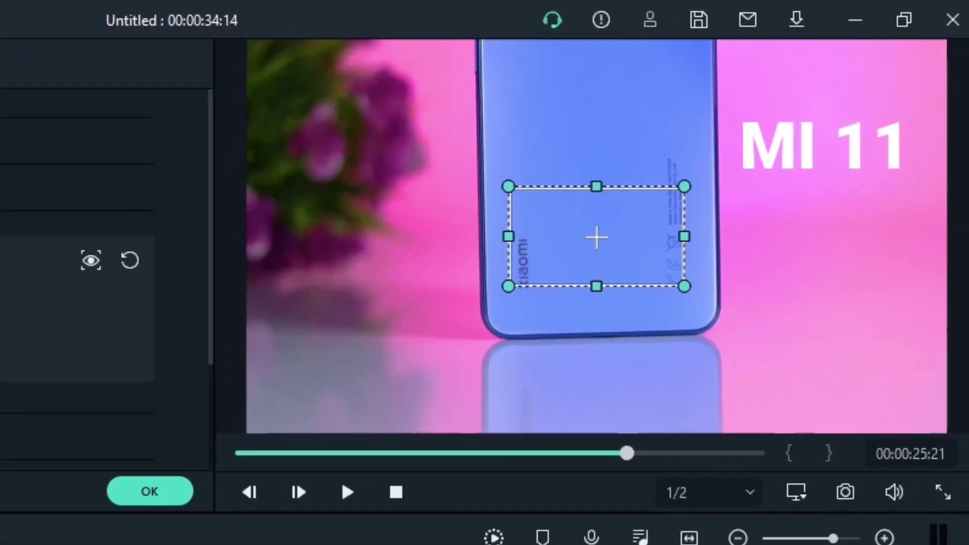
{"action": "left_click_drag", "start_coordinate": [758, 182], "coordinate": [758, 131]}
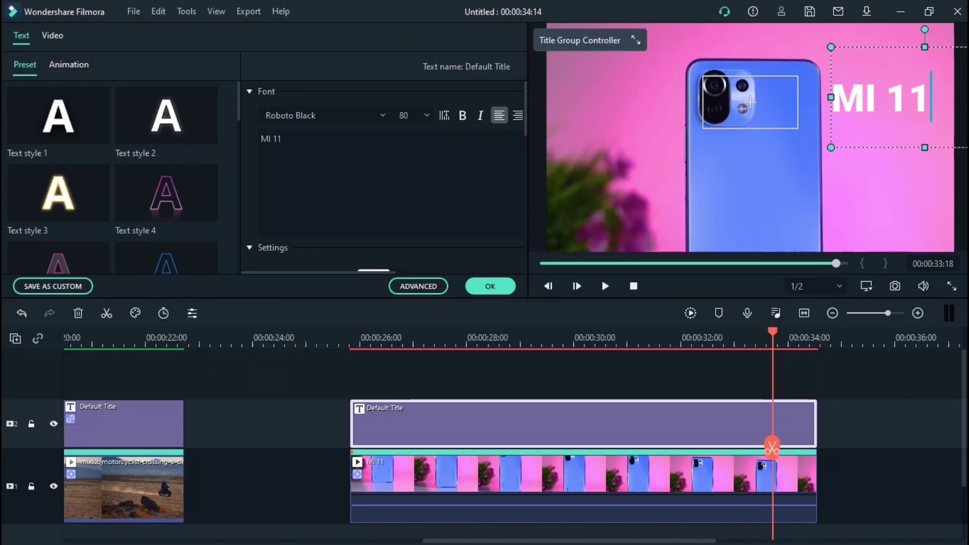
Choose a larger font size for the MI 11 title and play back the Mi 11 clip from its start
{"action": "left_click", "coordinate": [404, 115]}
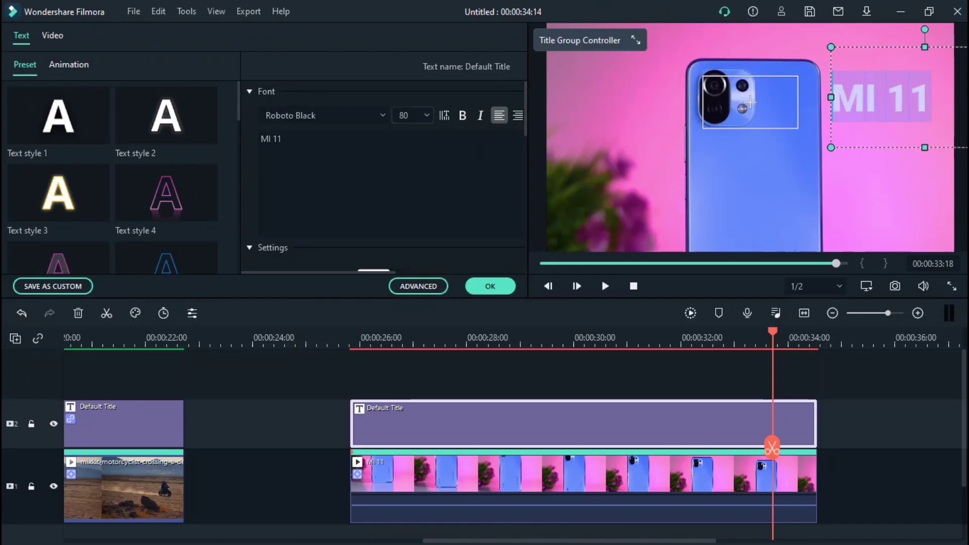
{"action": "left_click", "coordinate": [405, 210]}
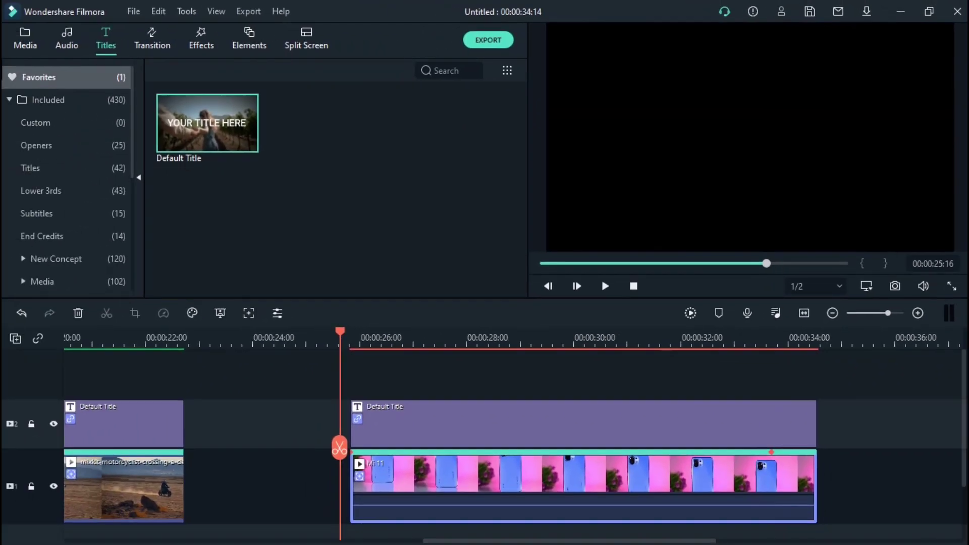
{"action": "key", "text": "space"}
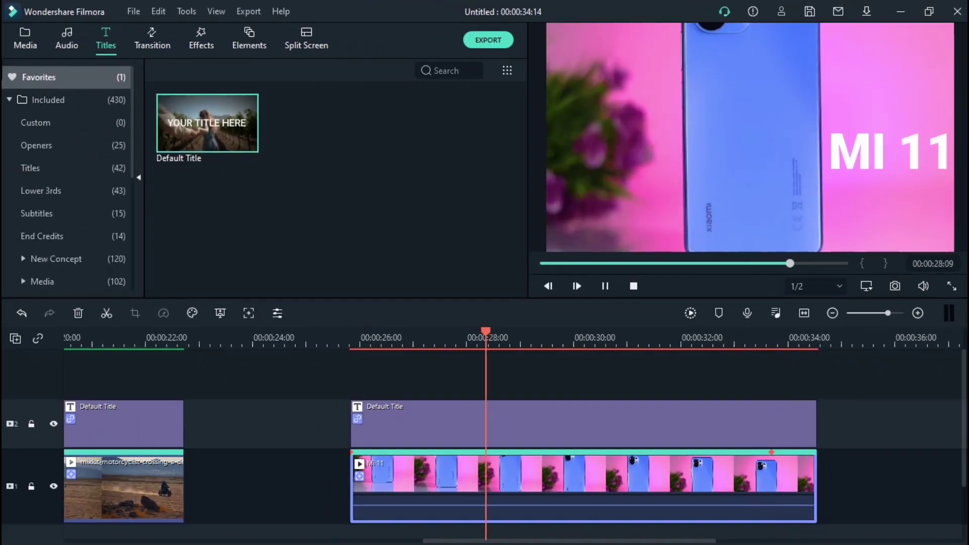
{"action": "key", "text": "space"}
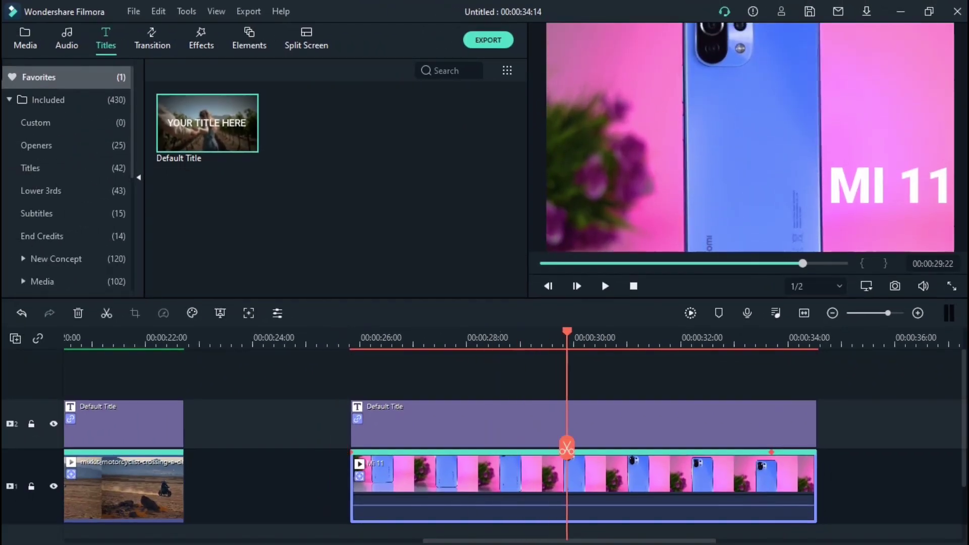
Move the MI 11 title up in the preview so it sits beside the phone's camera module
{"action": "left_click", "coordinate": [890, 185]}
{"action": "left_click_drag", "start_coordinate": [889, 184], "coordinate": [889, 160]}
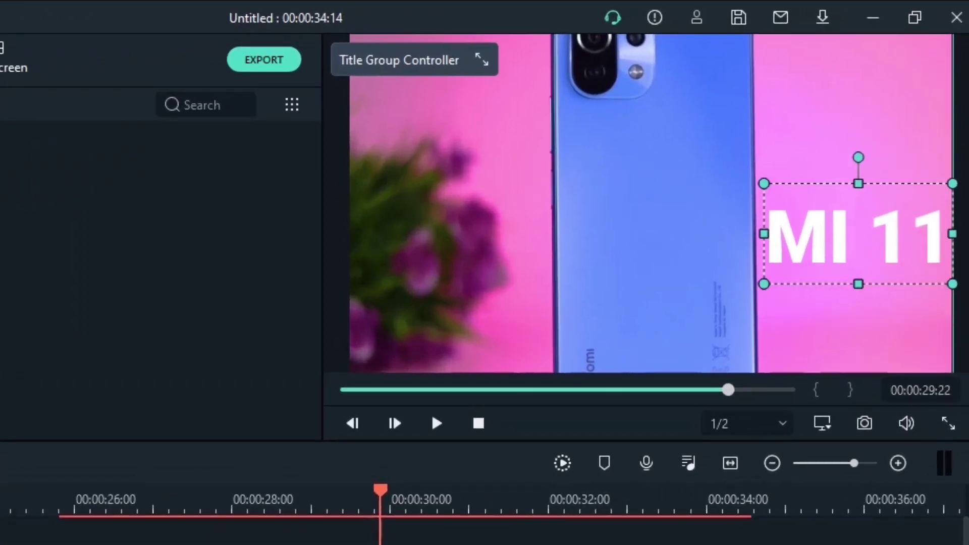
{"action": "left_click_drag", "start_coordinate": [858, 233], "coordinate": [858, 54]}
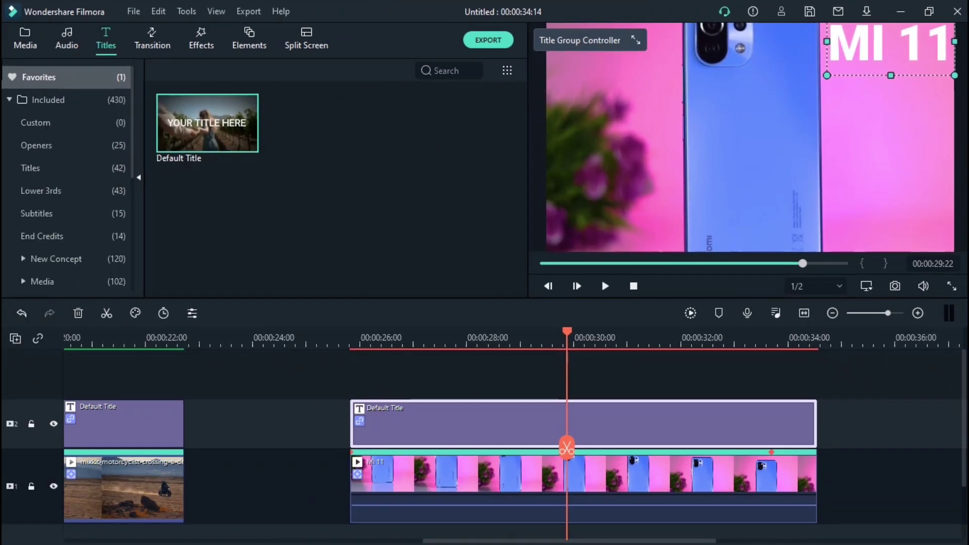
Inspect the tracking keyframe at the Mi 11 clip's start and scrub through the clip to check how the title follows the phone
{"action": "left_click", "coordinate": [340, 341]}
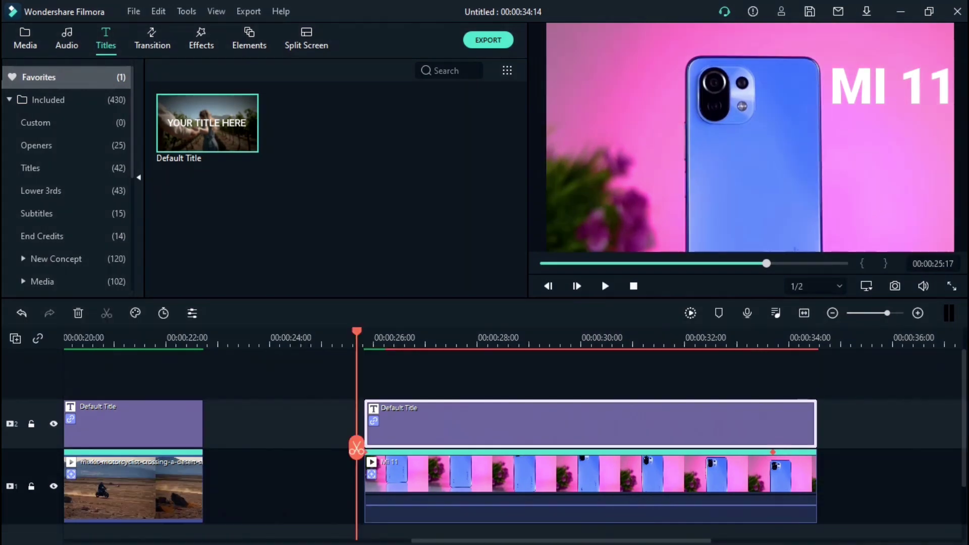
{"action": "scroll", "coordinate": [362, 394], "scroll_direction": "up", "scroll_amount": 3}
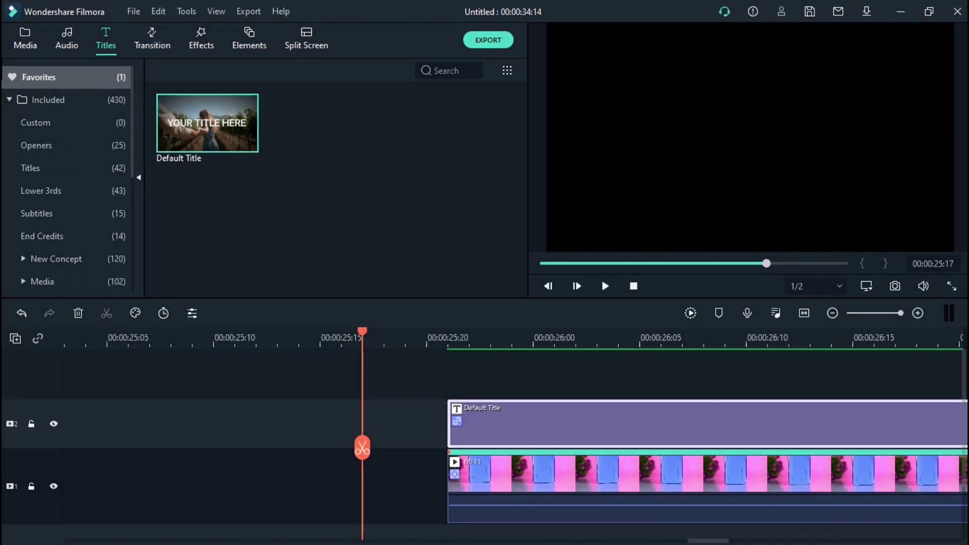
{"action": "left_click", "coordinate": [449, 452]}
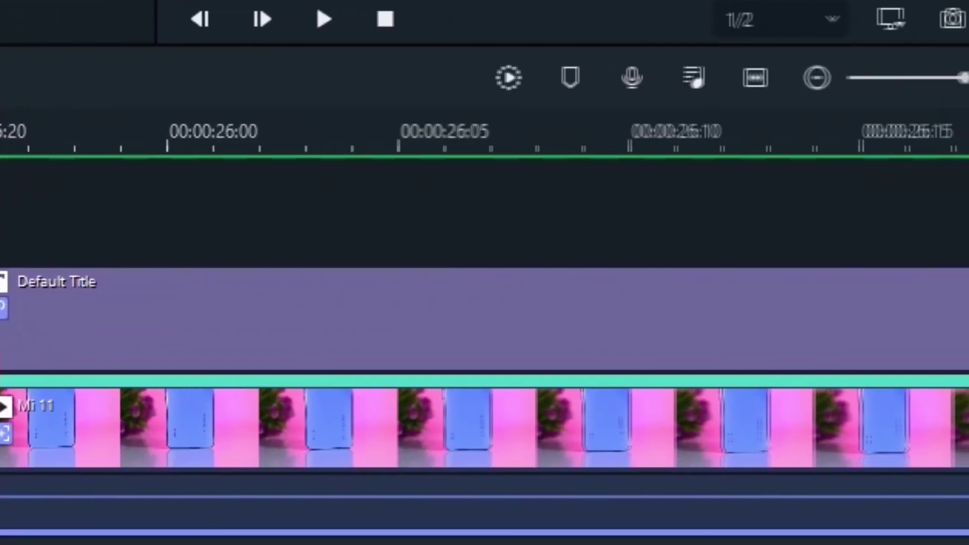
{"action": "scroll", "coordinate": [362, 394], "scroll_direction": "down", "scroll_amount": 5}
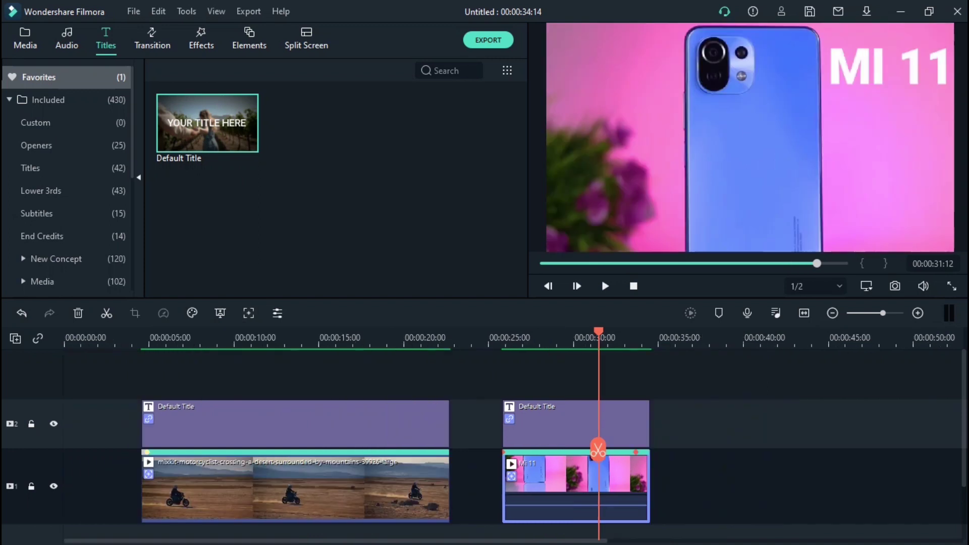
{"action": "left_click_drag", "start_coordinate": [599, 332], "coordinate": [621, 331]}
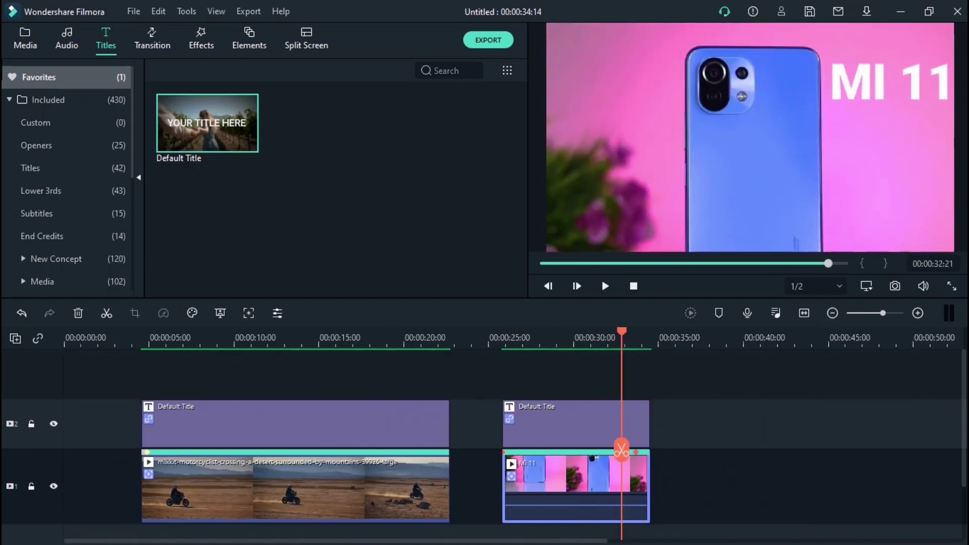